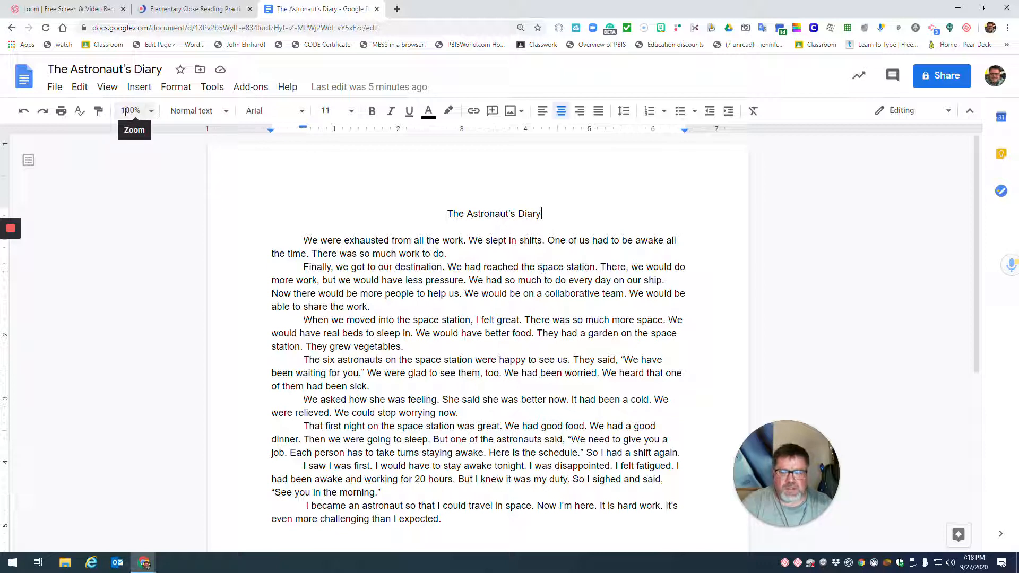
- Apply the Title paragraph style to the heading "The Astronaut's Diary", undoing and redoing the change once
click(151, 112)
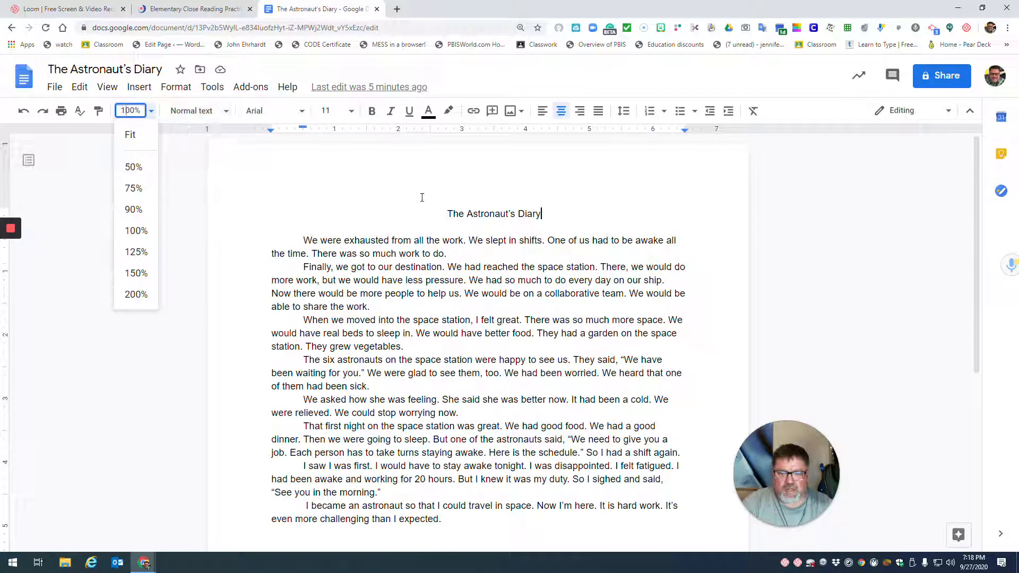
drag(444, 213, 533, 213)
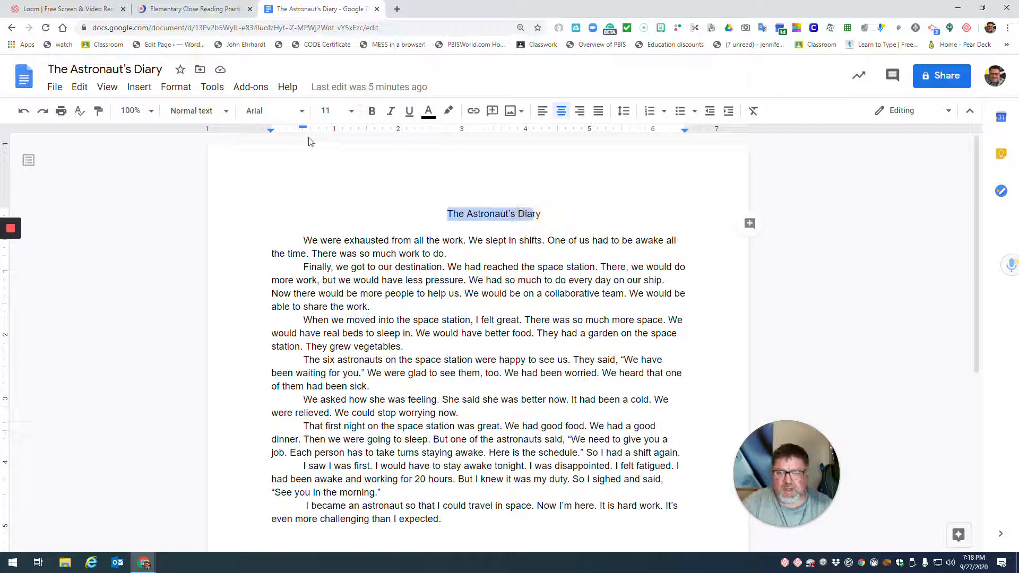
click(226, 111)
click(217, 179)
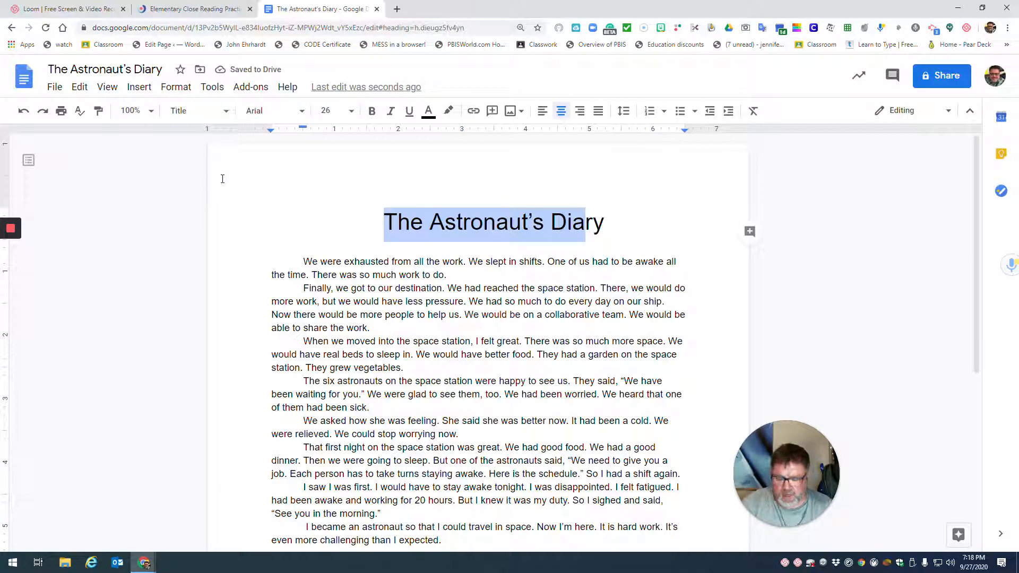
click(23, 110)
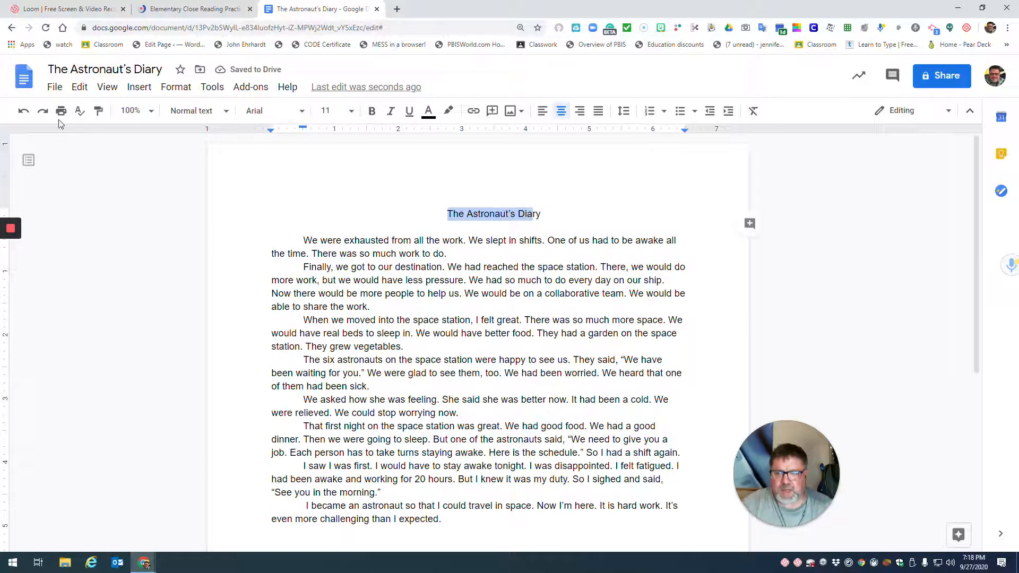
click(43, 111)
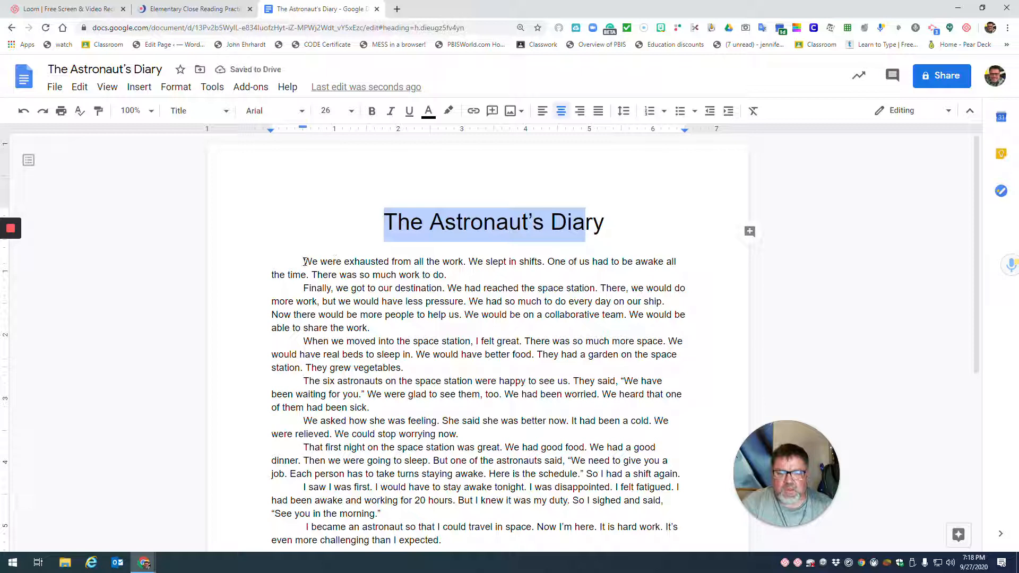
- Set the font size of all the body paragraphs below the title to 12
drag(304, 261, 463, 539)
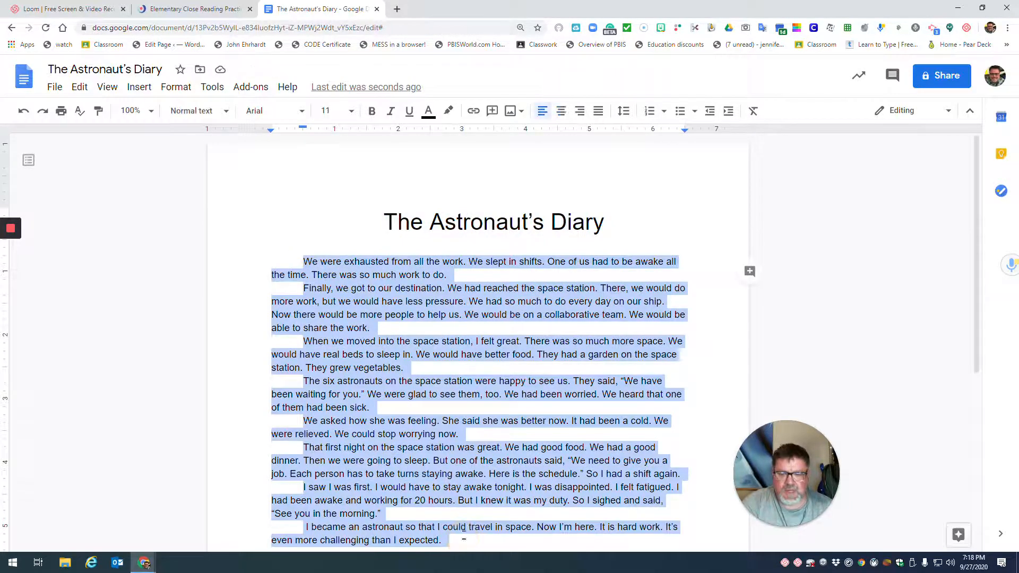
click(348, 110)
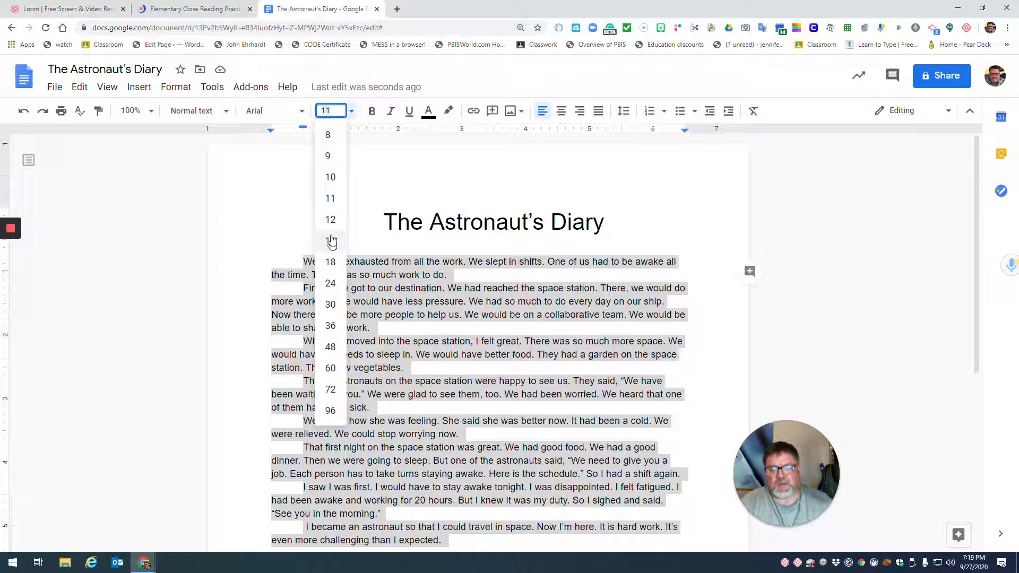
click(333, 223)
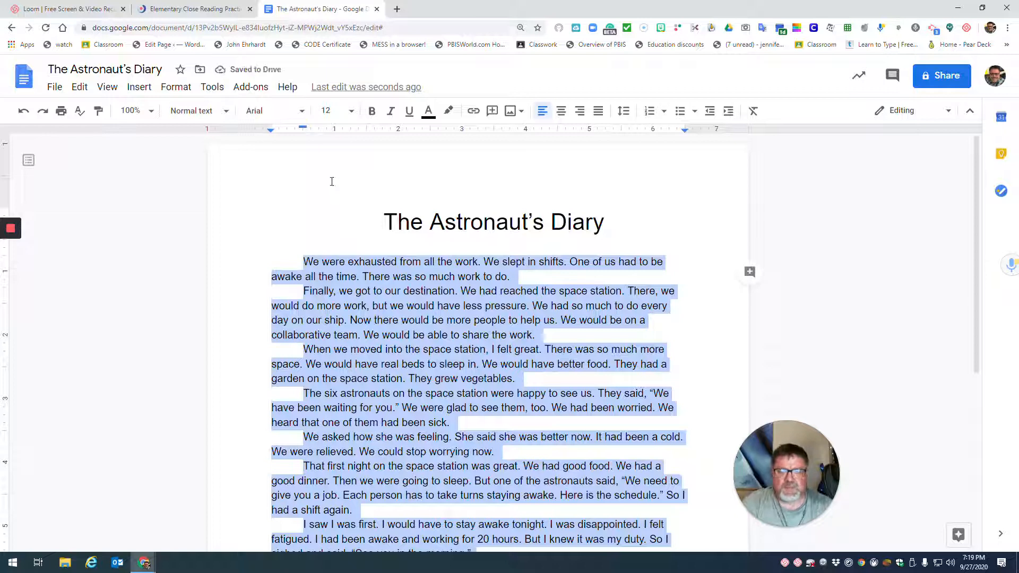
- Try bold, underline and italic formatting on the body paragraphs in turn, removing each one again
click(338, 112)
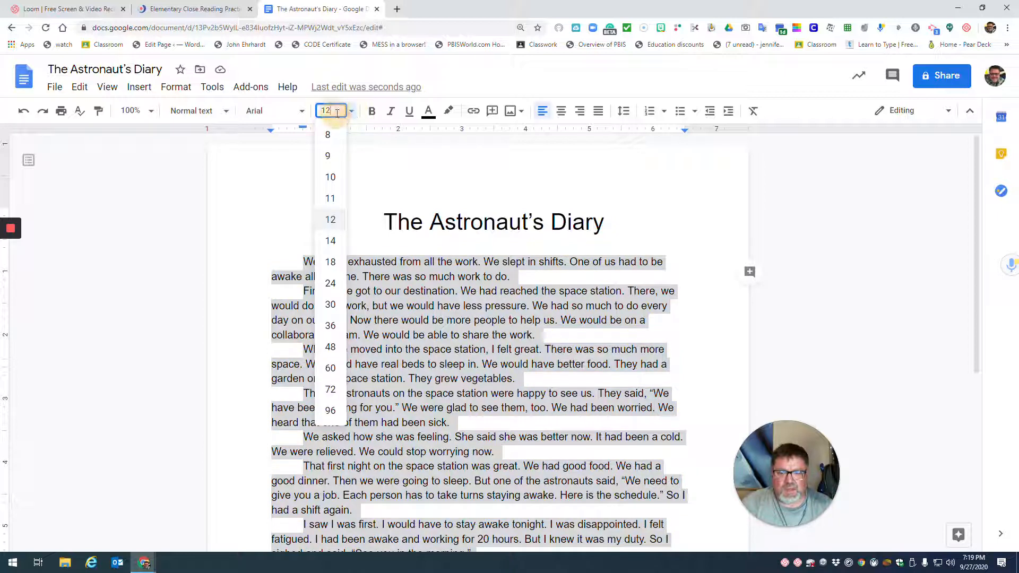
click(373, 113)
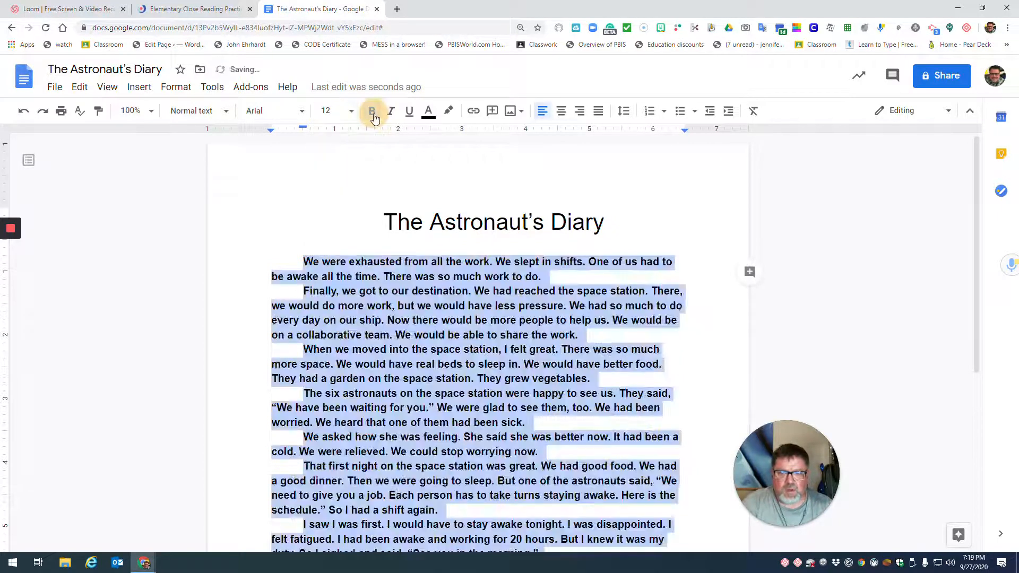
click(373, 113)
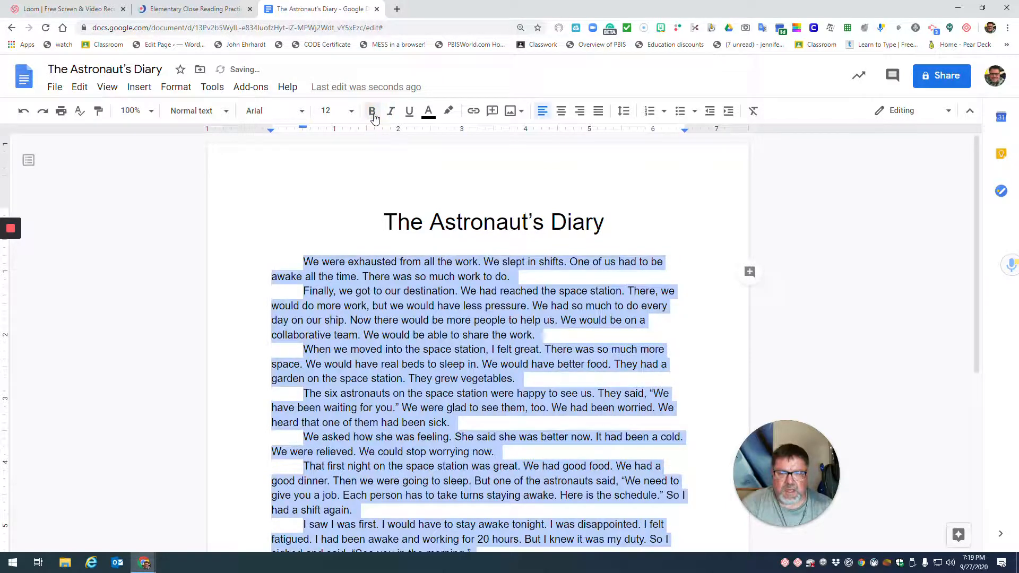
click(409, 114)
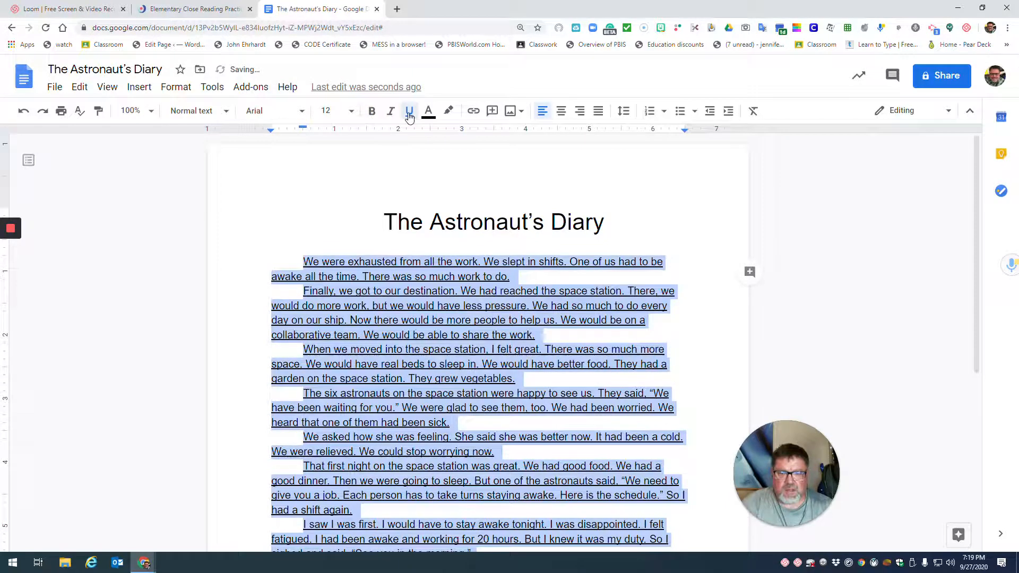
click(409, 114)
click(390, 116)
click(390, 116)
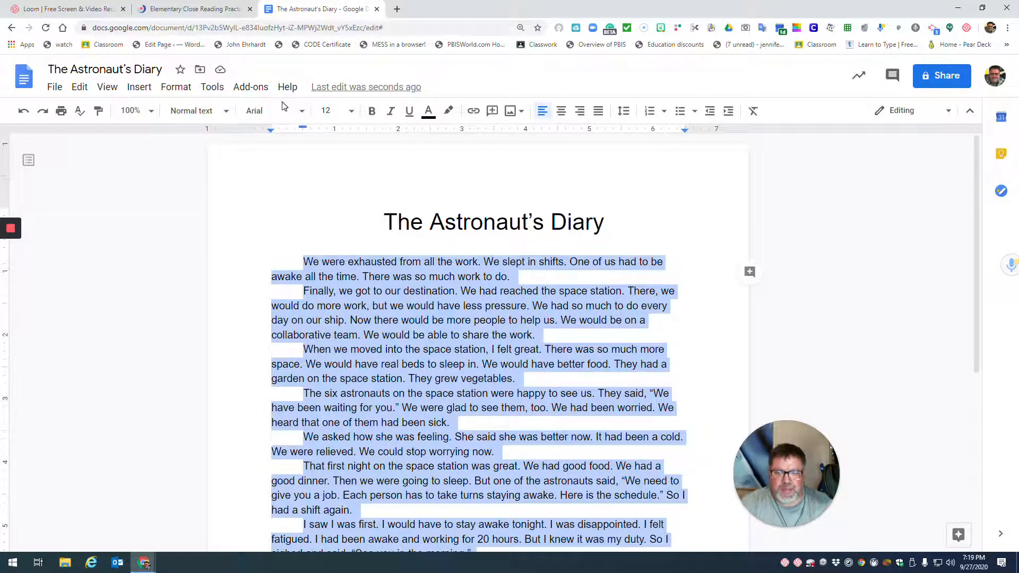
- Set the body paragraphs' font to Times New Roman, switching back to Arial once for comparison
click(300, 112)
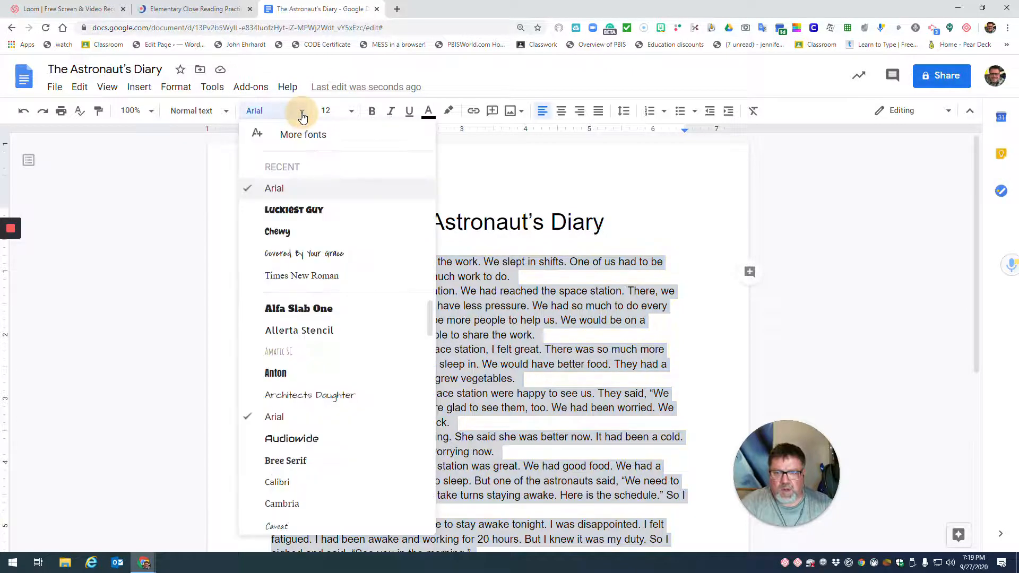
click(295, 276)
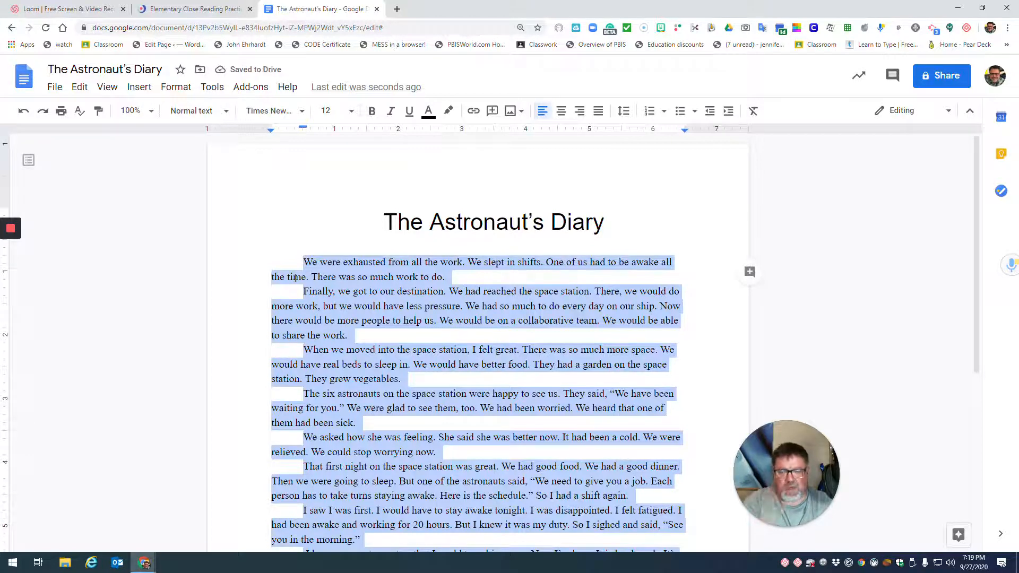
click(302, 112)
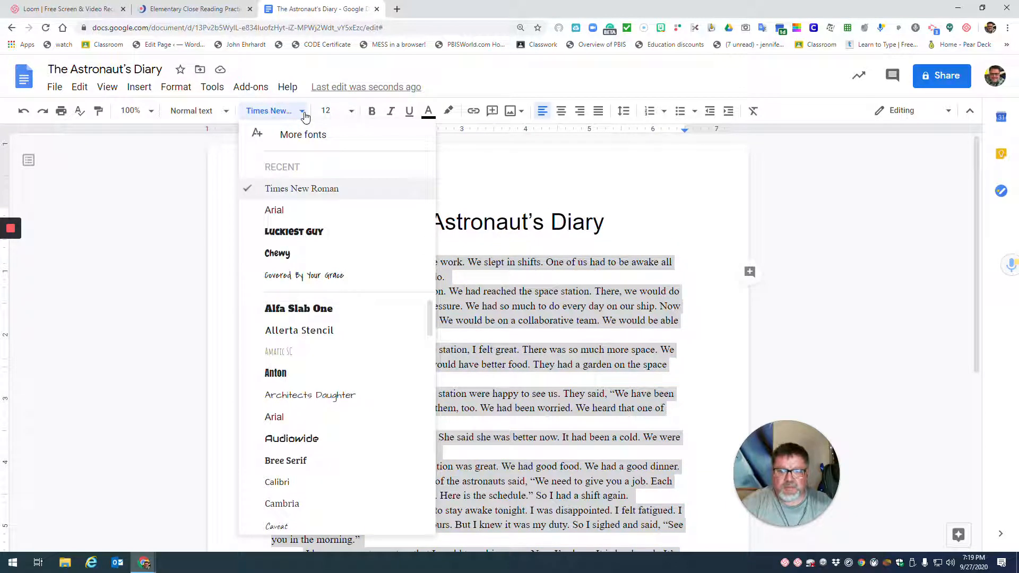
click(275, 210)
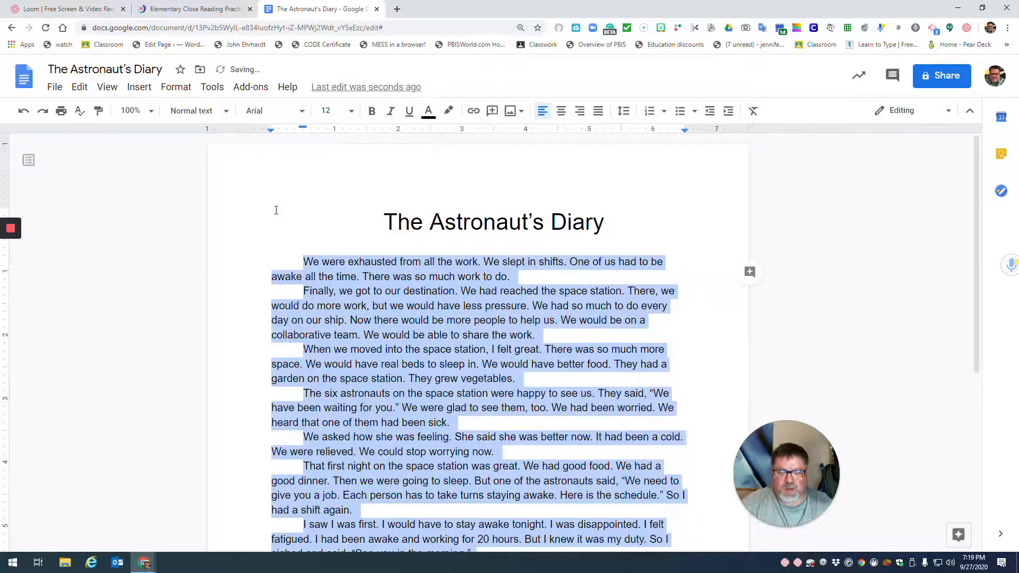
click(302, 111)
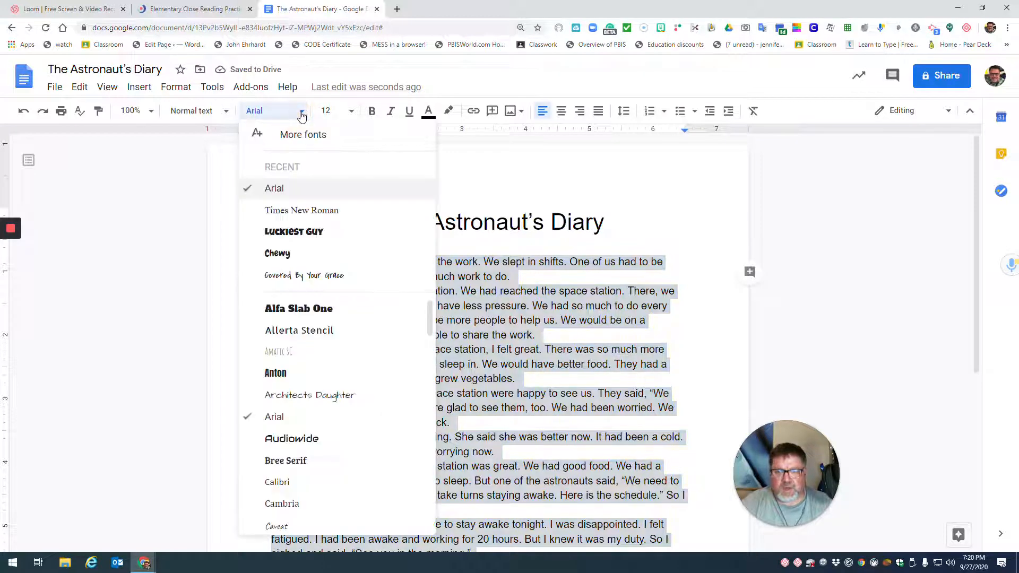
click(284, 213)
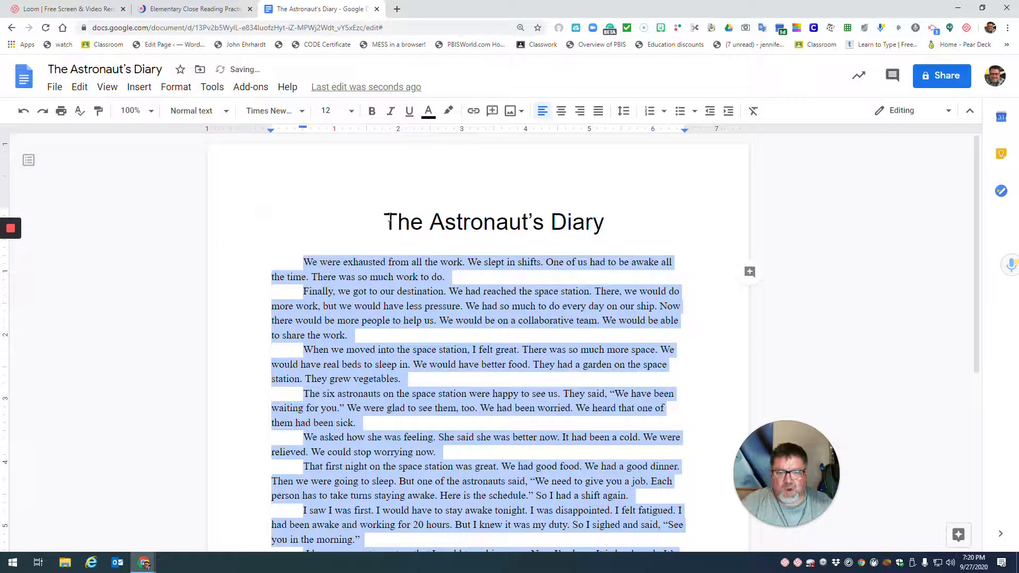
- Set the title's font to Times New Roman, switching back to Arial once for comparison
drag(380, 221, 616, 227)
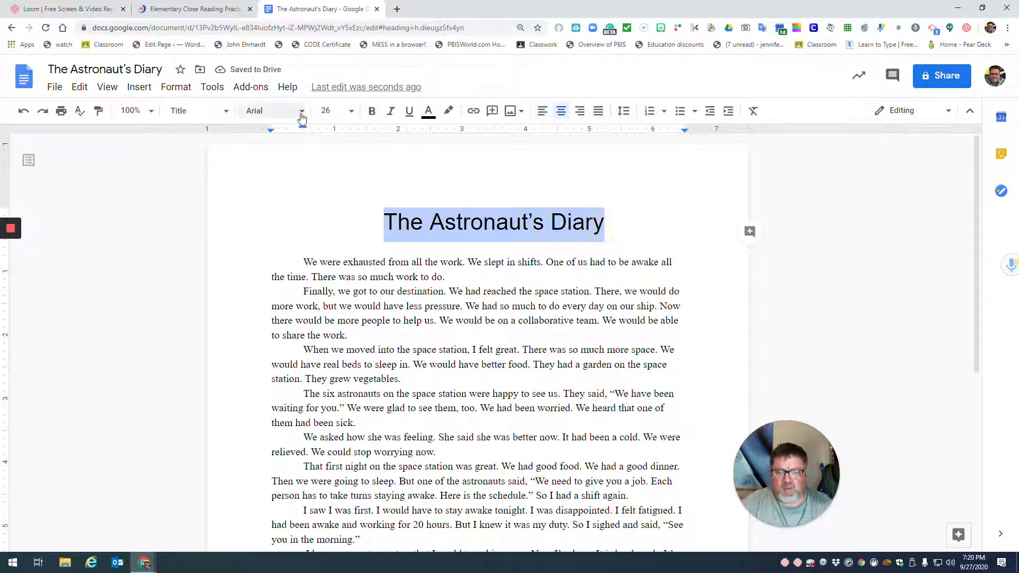
click(301, 111)
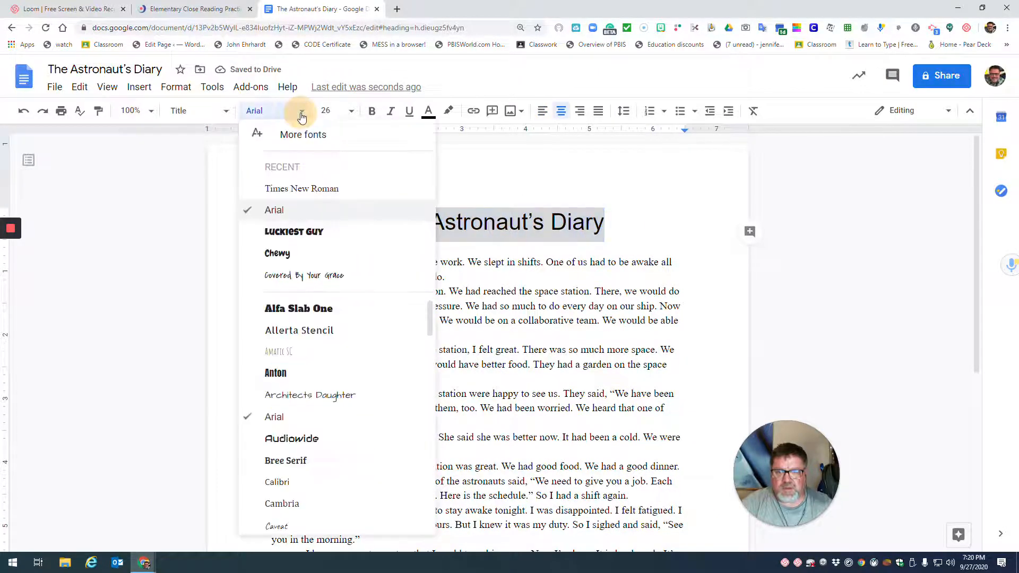
click(293, 192)
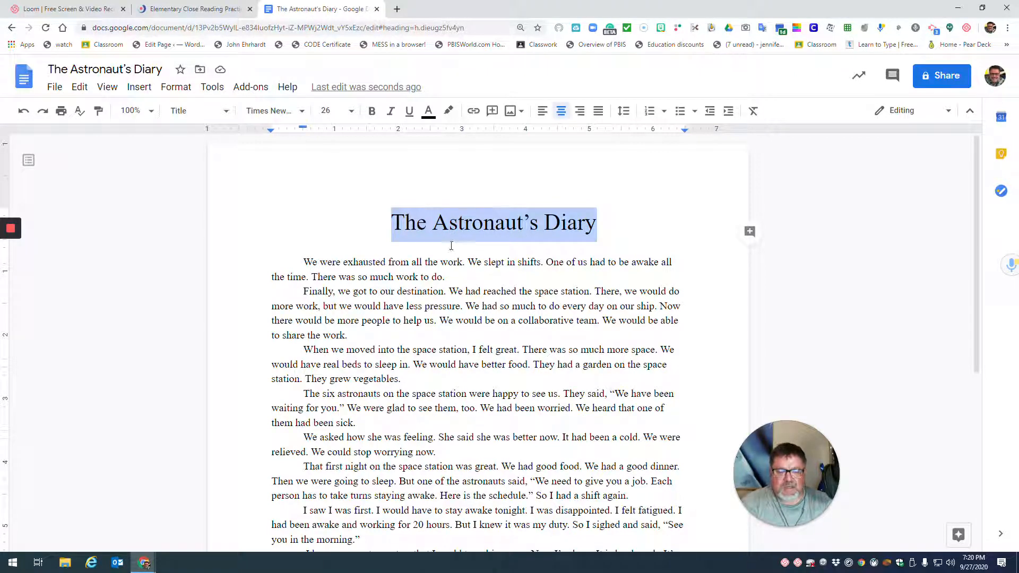
click(298, 110)
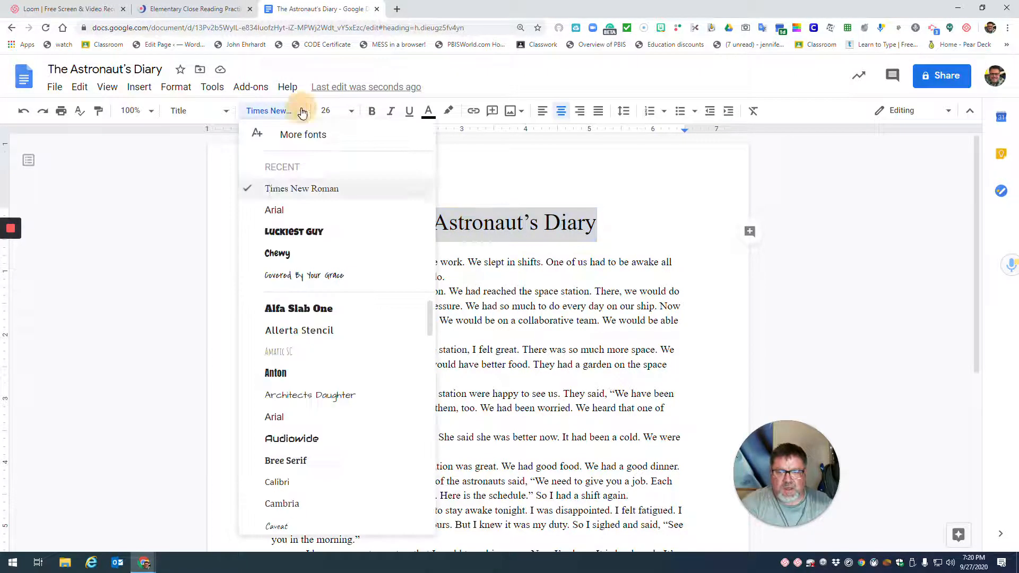
click(276, 209)
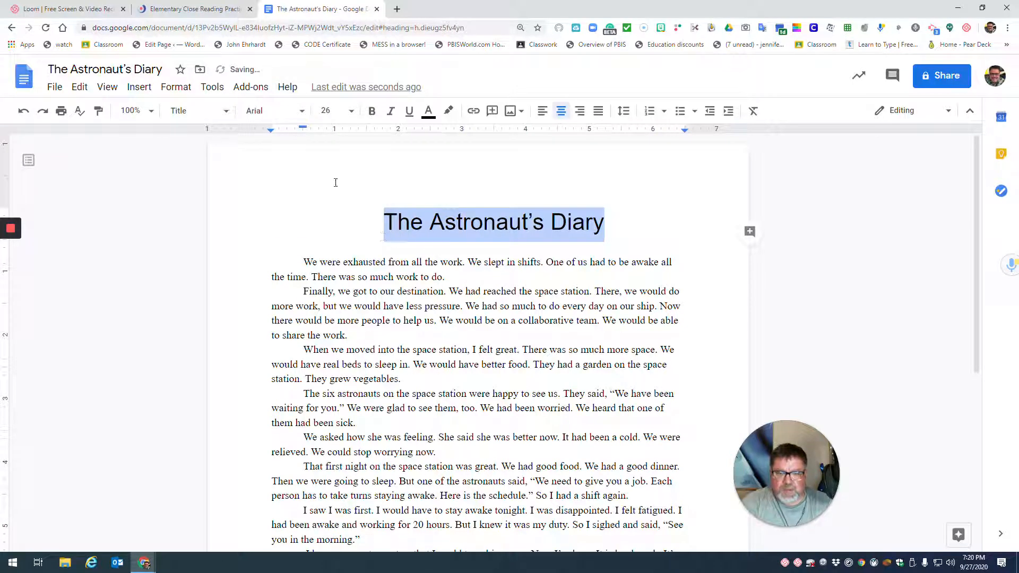
click(302, 113)
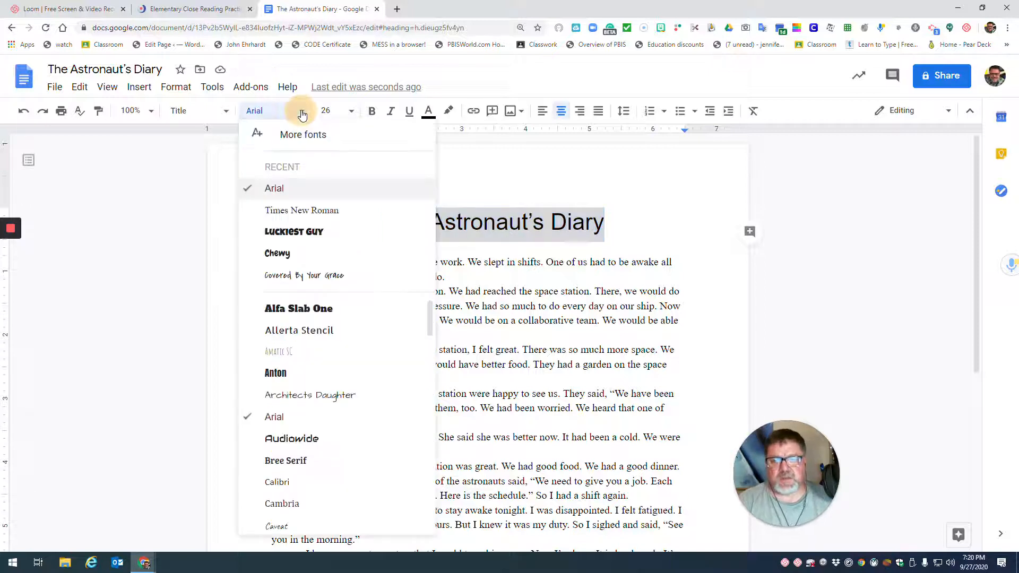
click(287, 211)
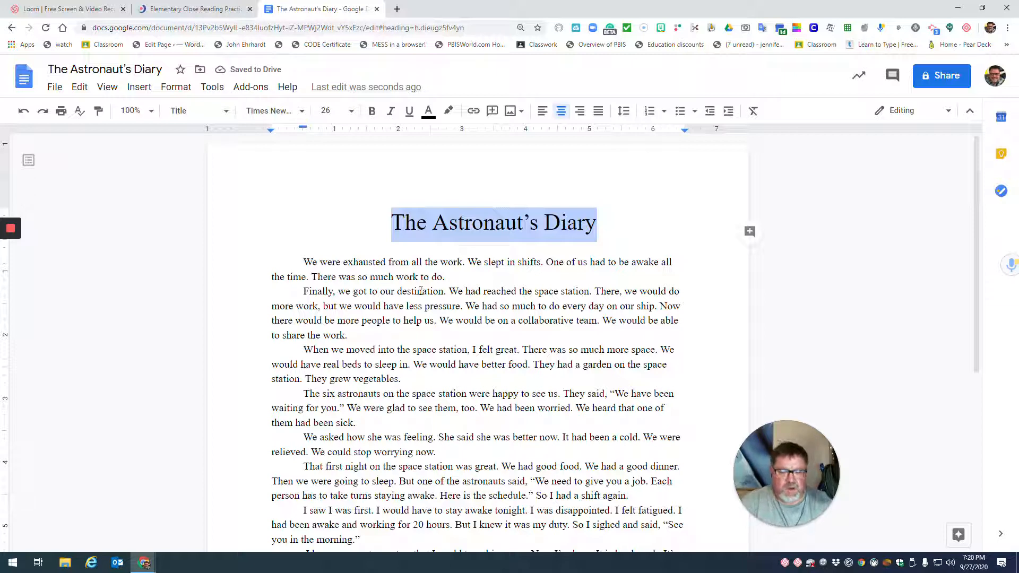
scroll(420, 291, down, 4)
scroll(418, 378, up, 3)
scroll(418, 379, up, 1)
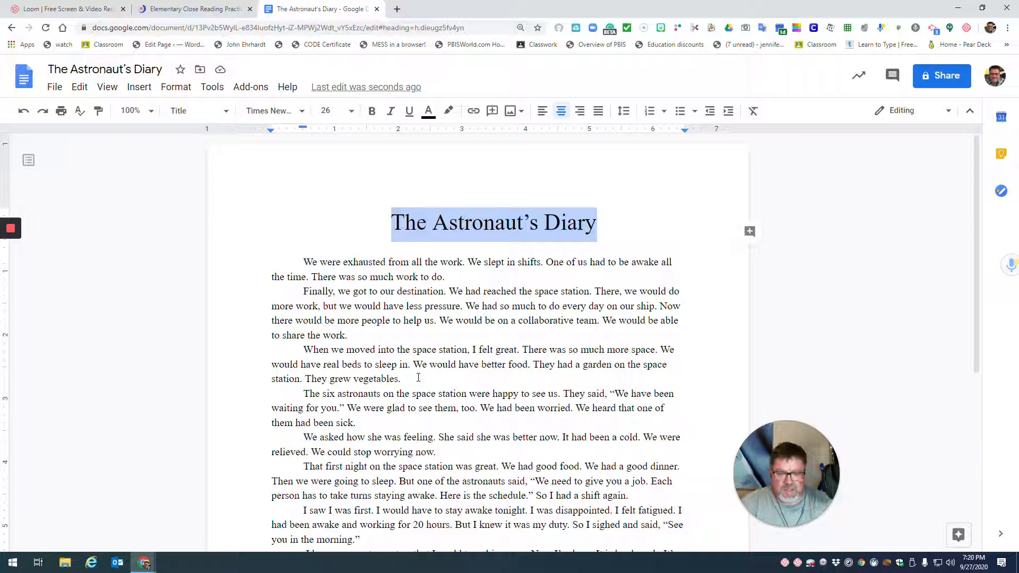
scroll(418, 378, down, 2)
scroll(418, 377, up, 2)
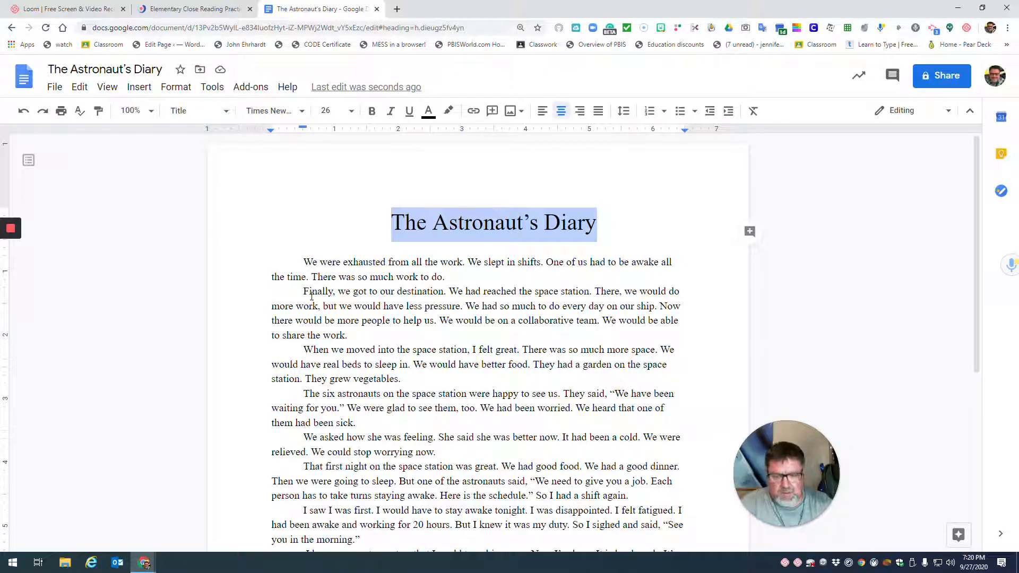
- Set the line spacing of all the body paragraphs below the title to Double
drag(305, 262, 497, 528)
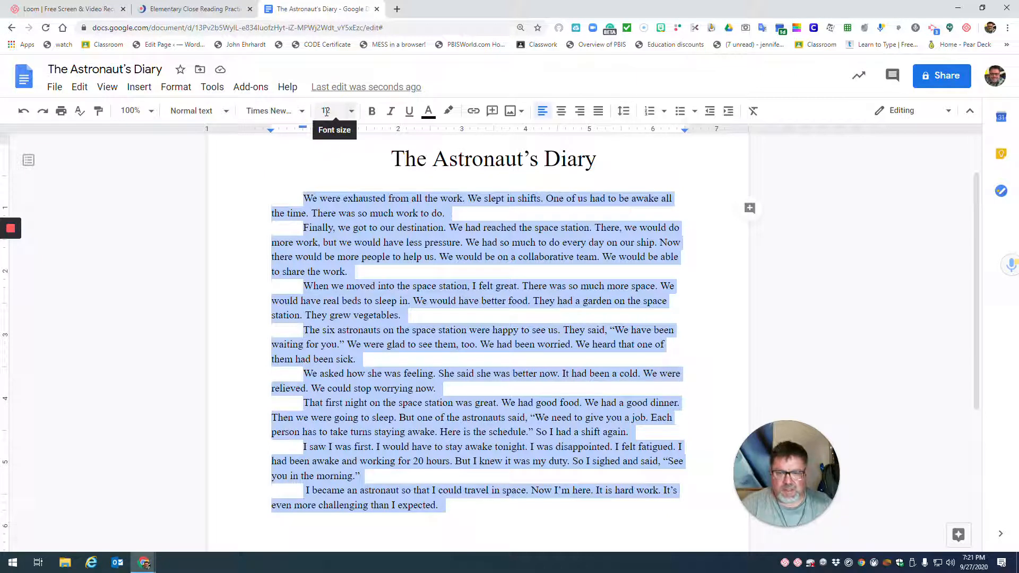
click(394, 156)
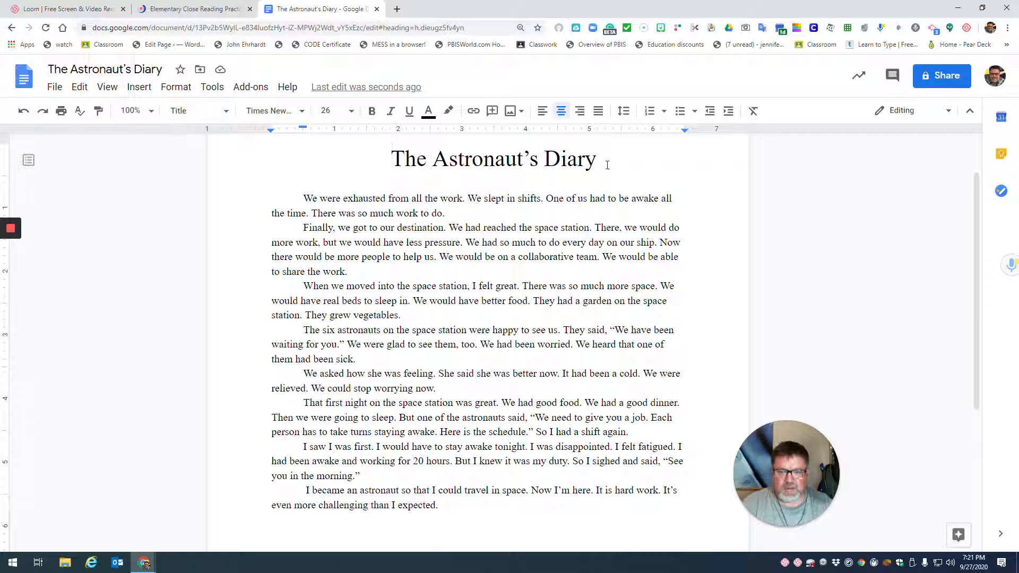
drag(301, 198, 552, 546)
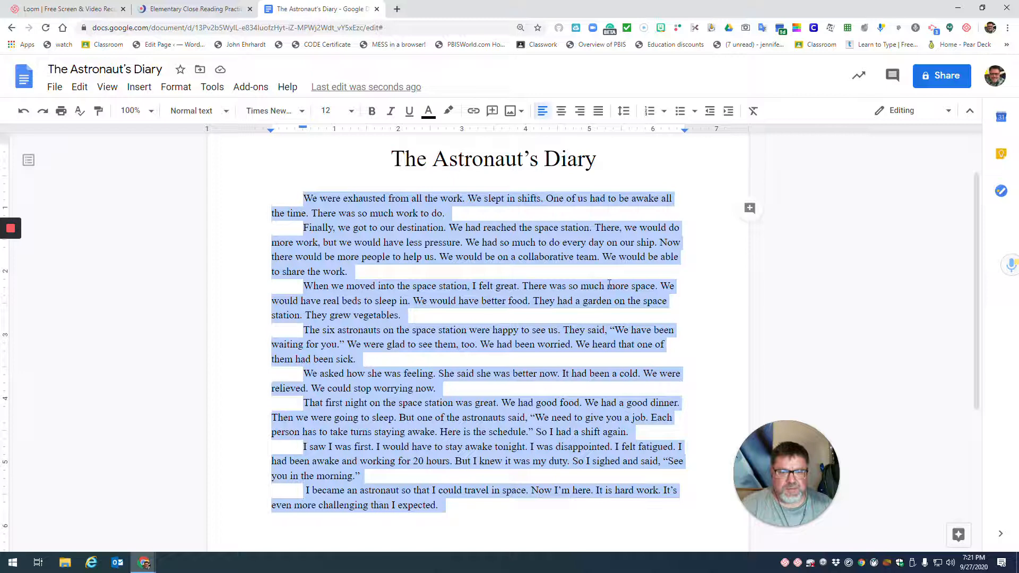
click(622, 118)
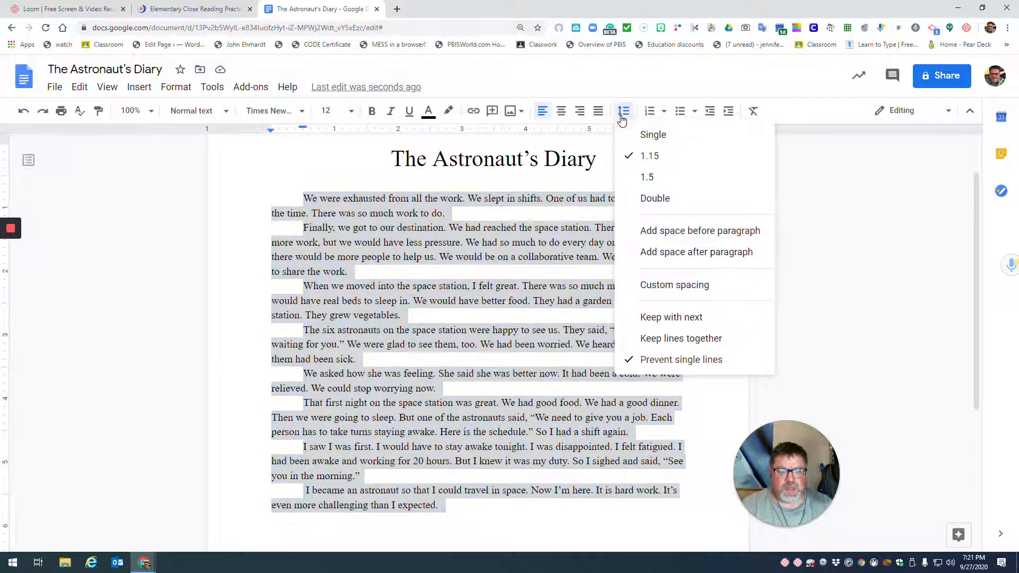
click(635, 198)
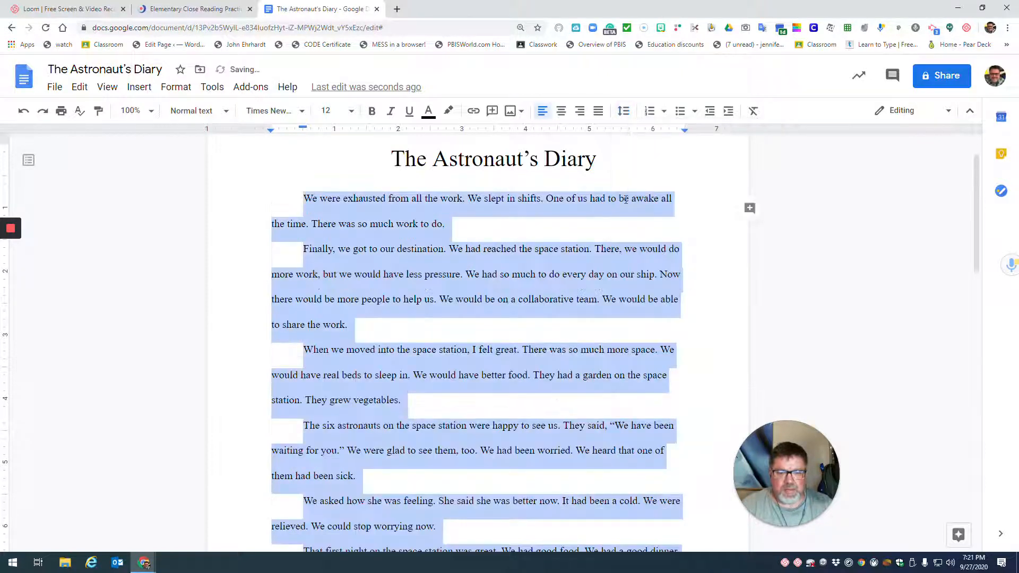
click(403, 324)
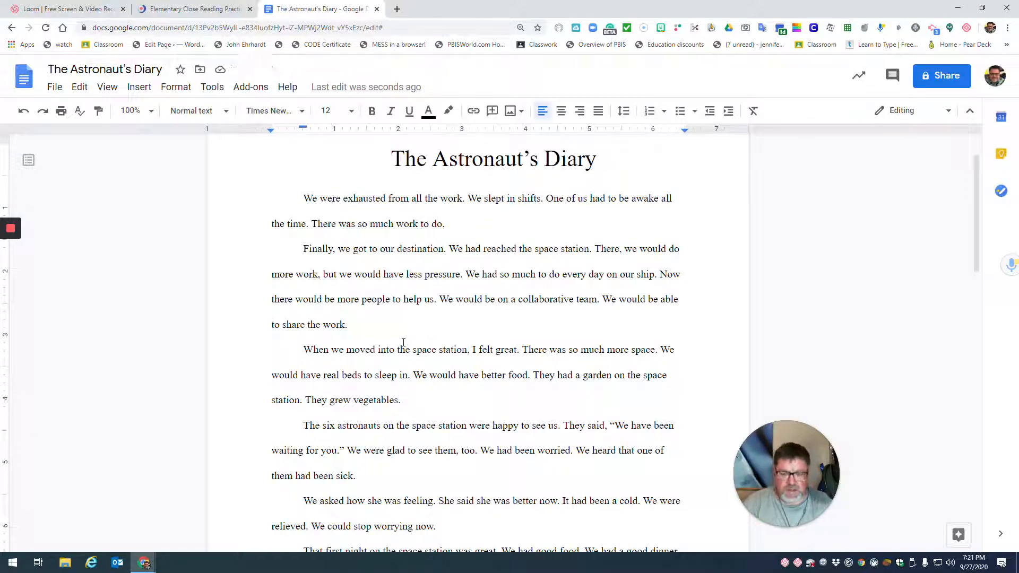
scroll(404, 342, down, 6)
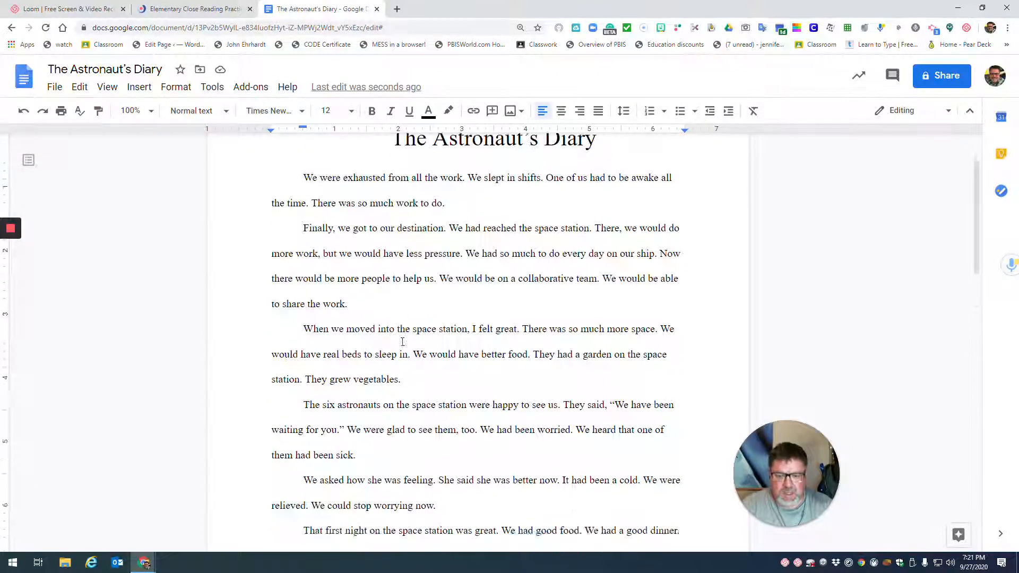
- Switch the line spacing of all body paragraphs to Single for comparison, and return it to Double
scroll(402, 341, down, 4)
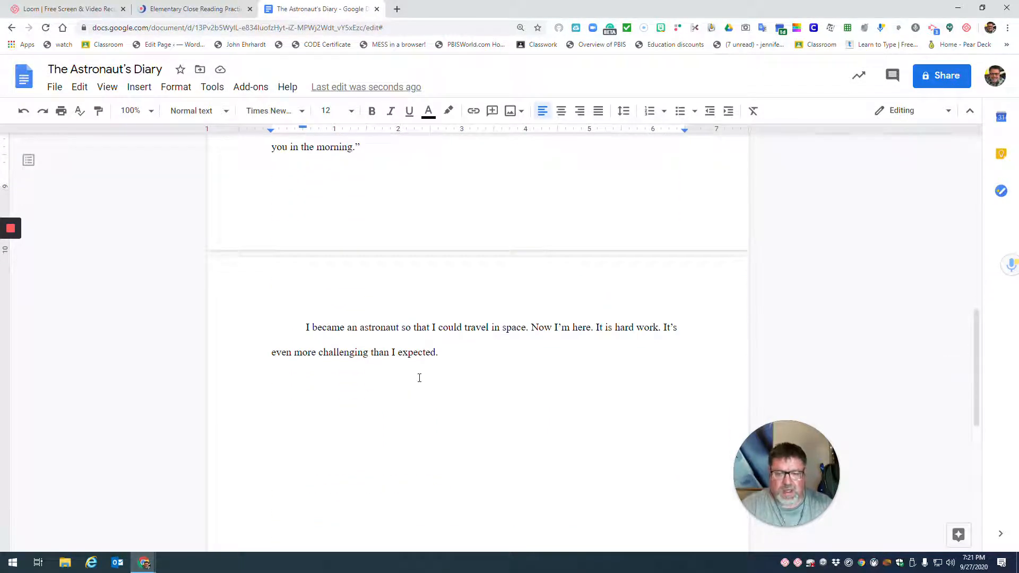
drag(451, 352, 272, 229)
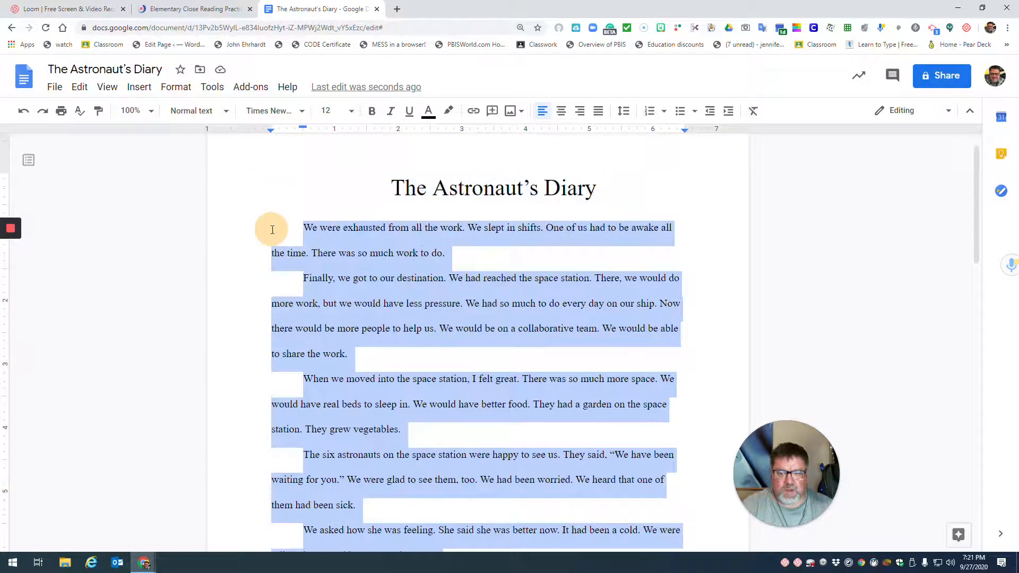
click(623, 111)
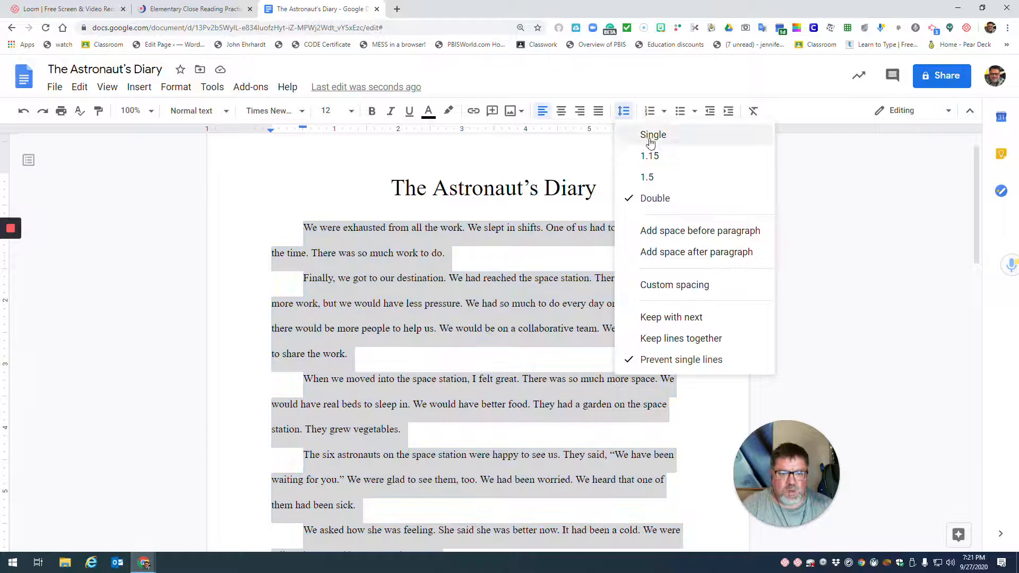
click(650, 139)
scroll(387, 372, down, 5)
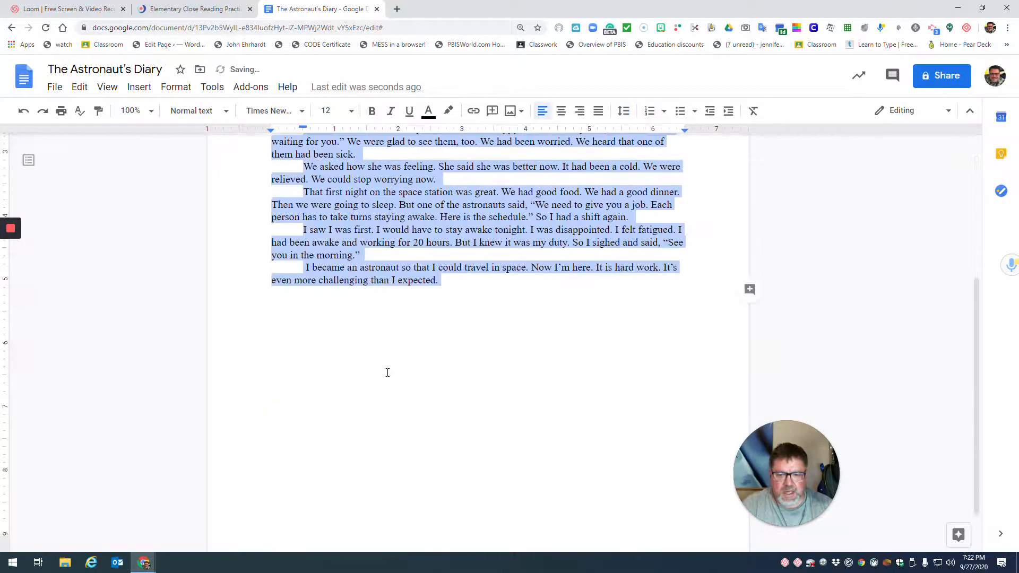
scroll(388, 373, up, 5)
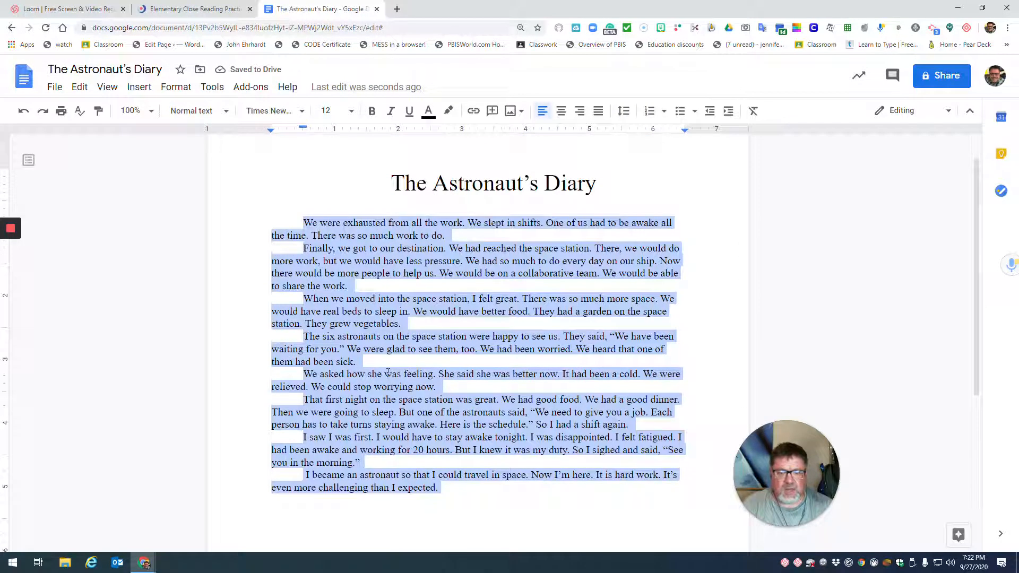
click(629, 116)
click(645, 199)
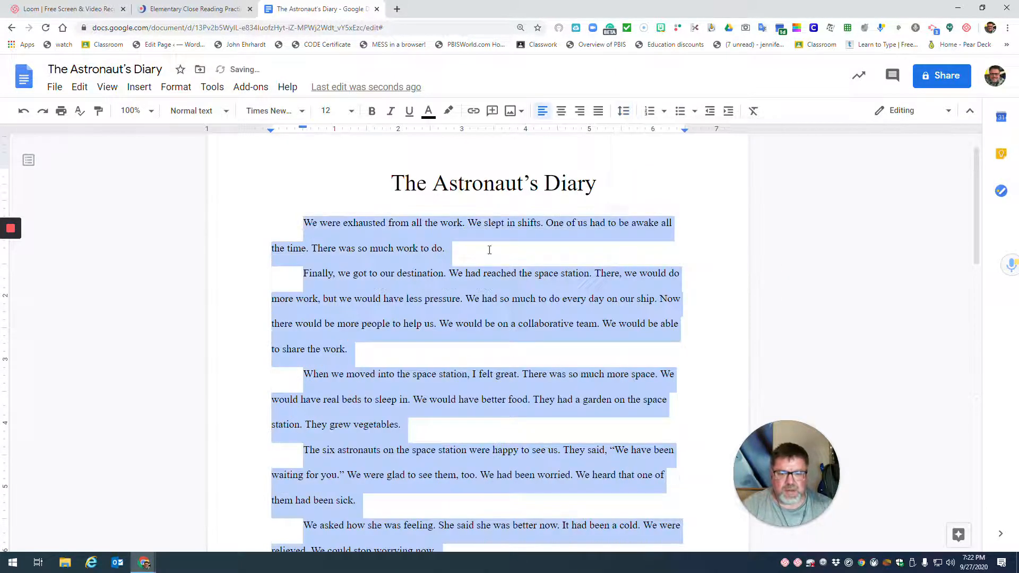
scroll(338, 357, down, 10)
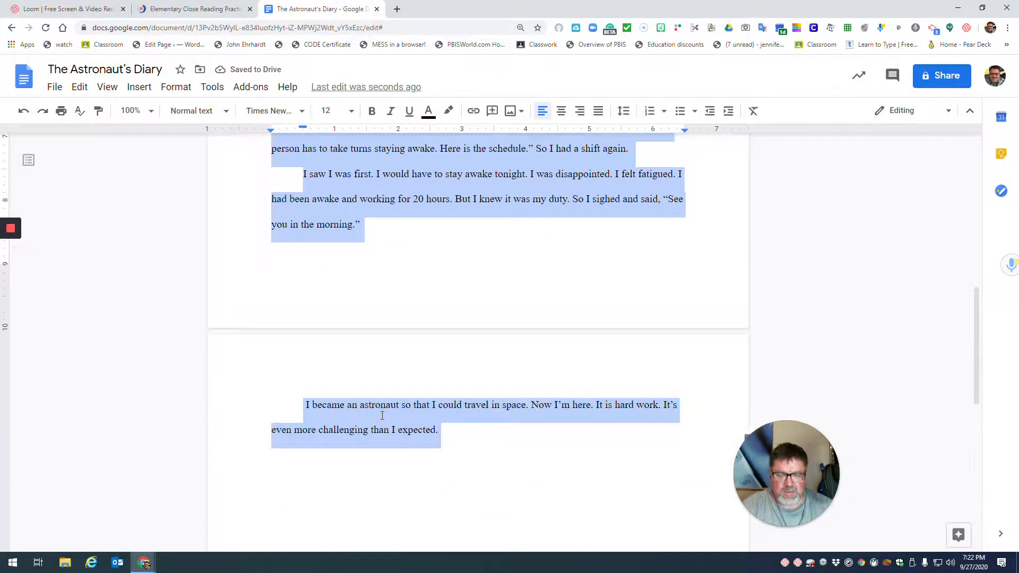
scroll(382, 416, up, 10)
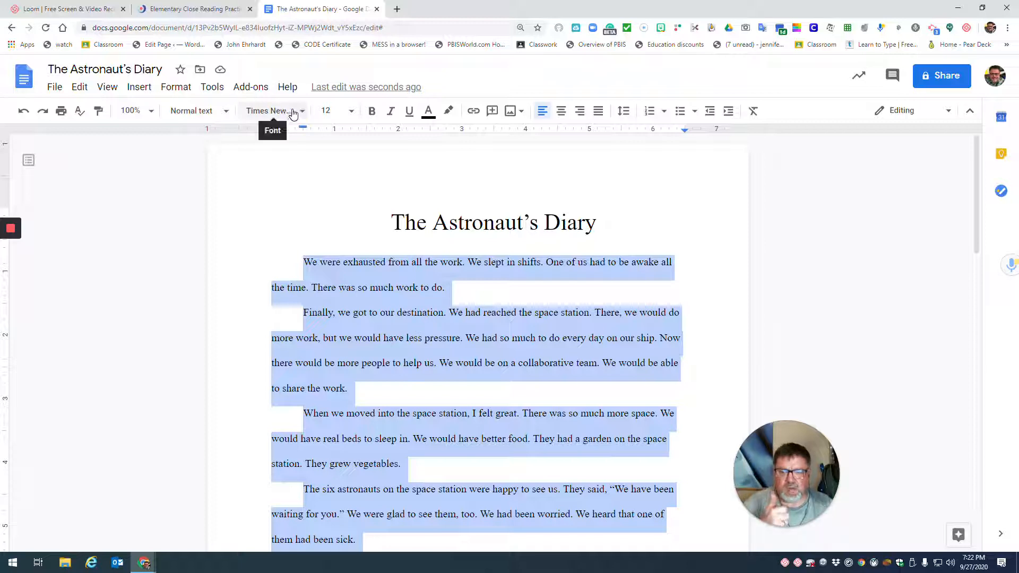
- Check which paragraph style is applied to the title "The Astronaut's Diary"
click(441, 223)
click(227, 112)
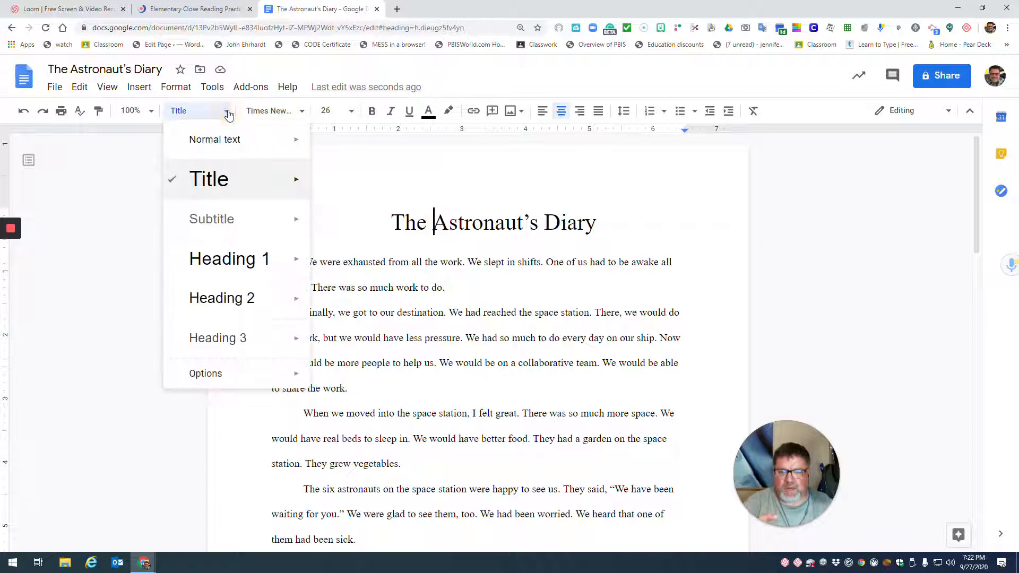
click(461, 345)
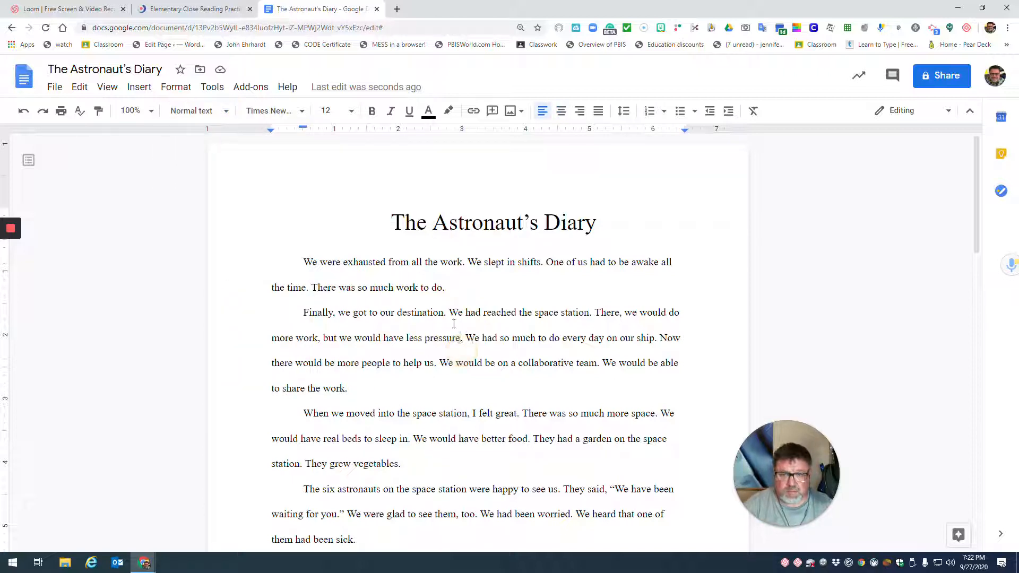
- Check the line spacing option applied to all the body paragraphs below the title, leaving it as it is
drag(297, 261, 533, 509)
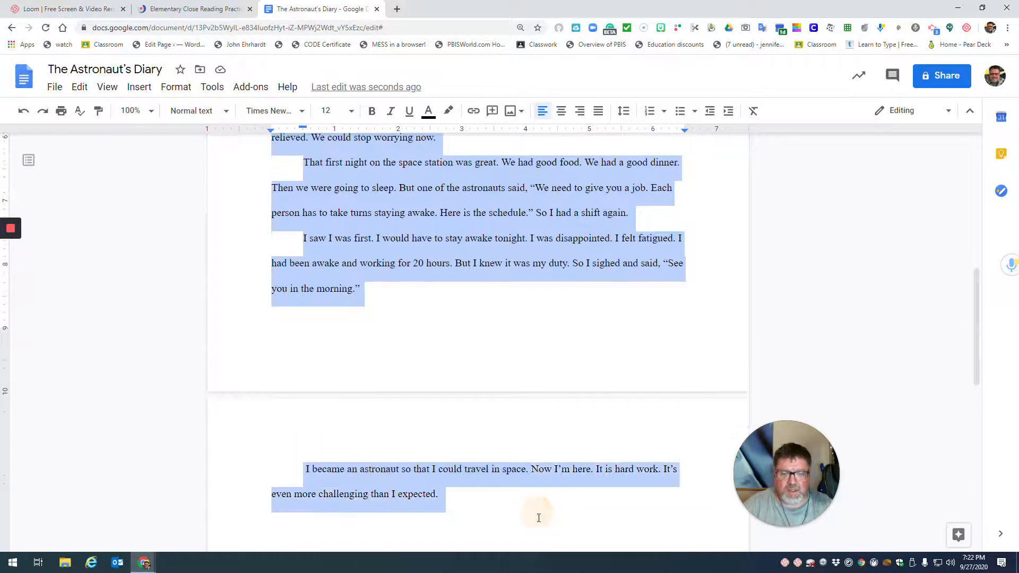
click(627, 120)
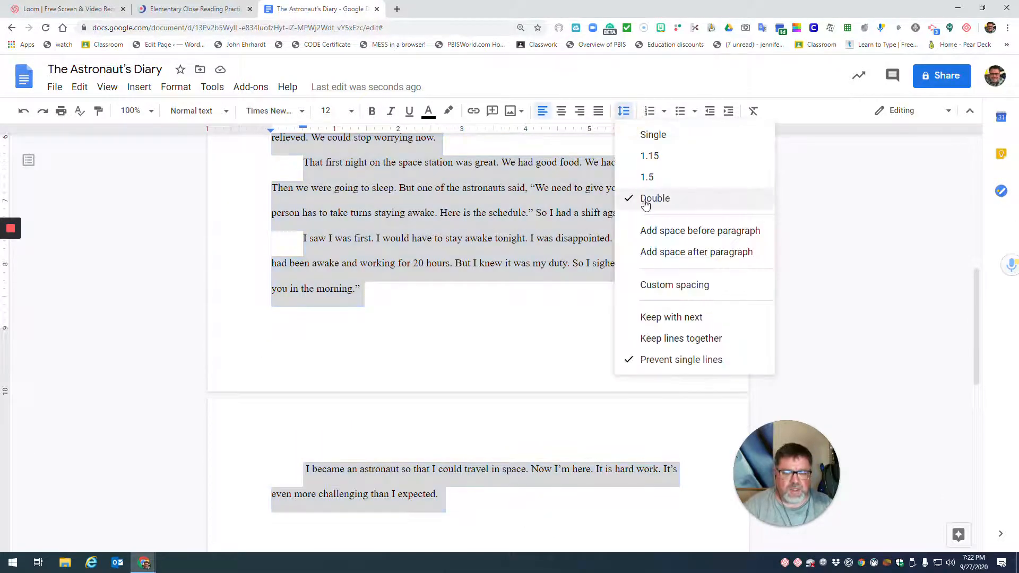
click(448, 325)
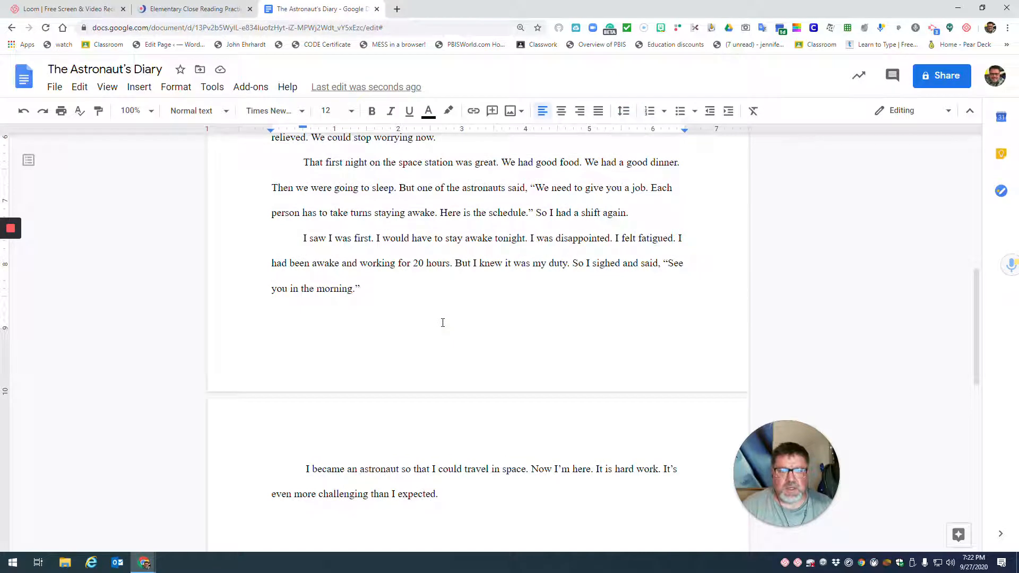